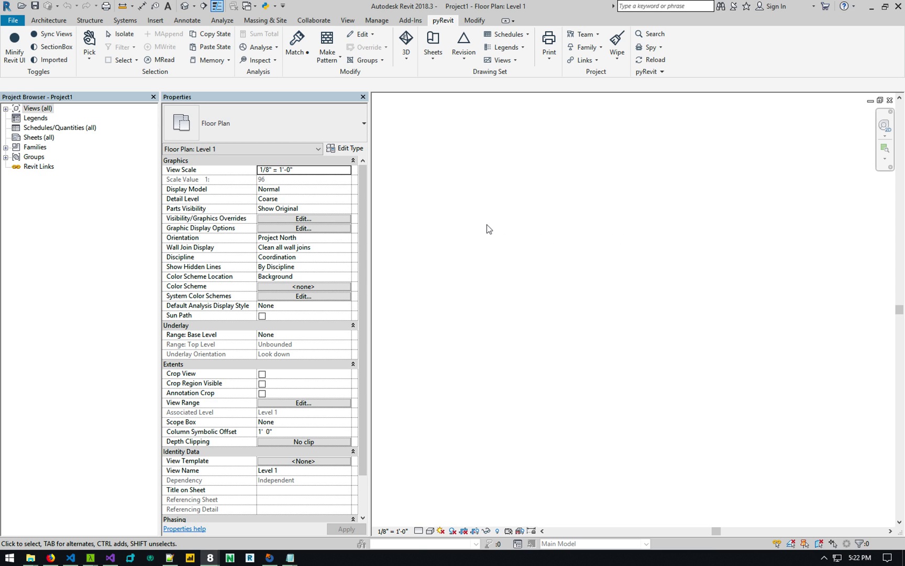
Expand pyRevit's Make Pattern split-button to reveal Make Pattern and Batch Import Pat Files.
left_click(328, 61)
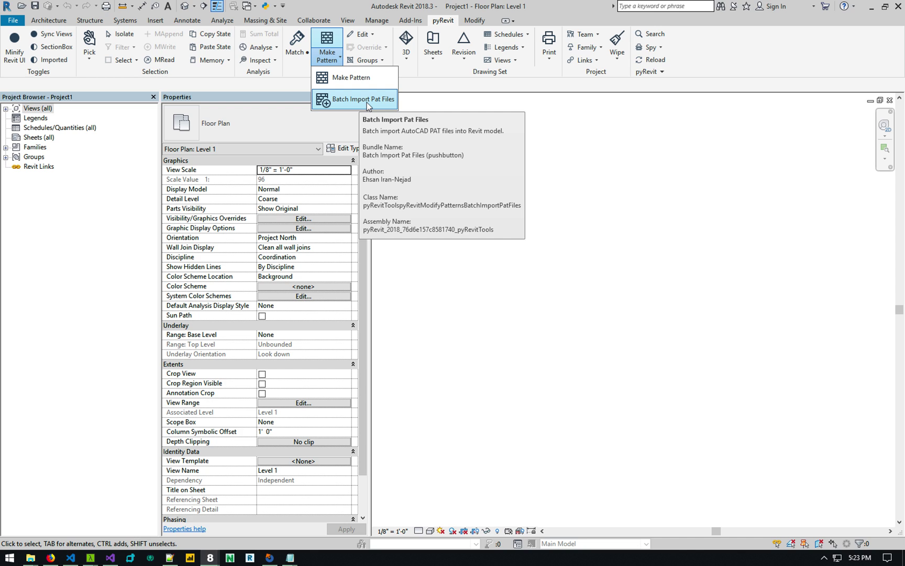
Launch Batch Import Pat Files and centre the .pat Open dialog showing Downloads with Test.pat.
left_click(367, 101)
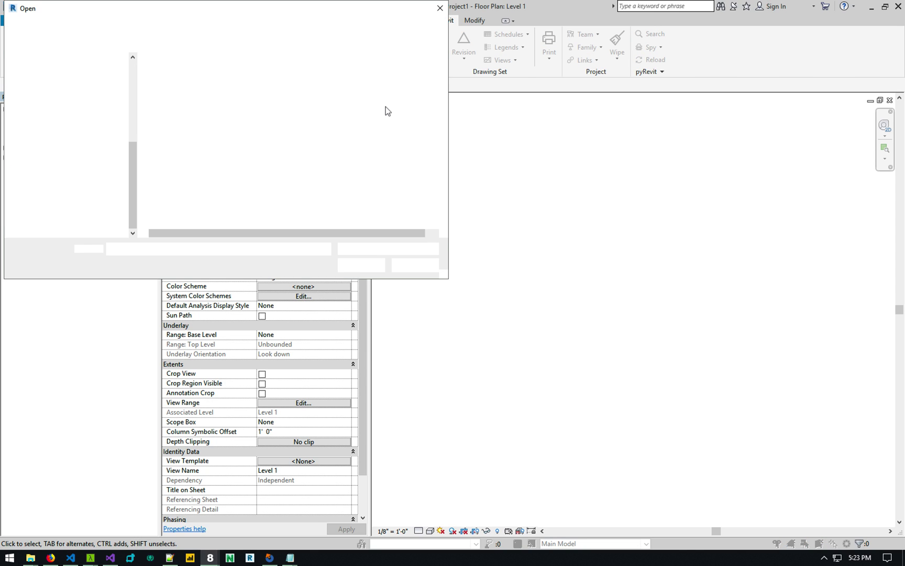
left_click_drag(242, 10, 361, 82)
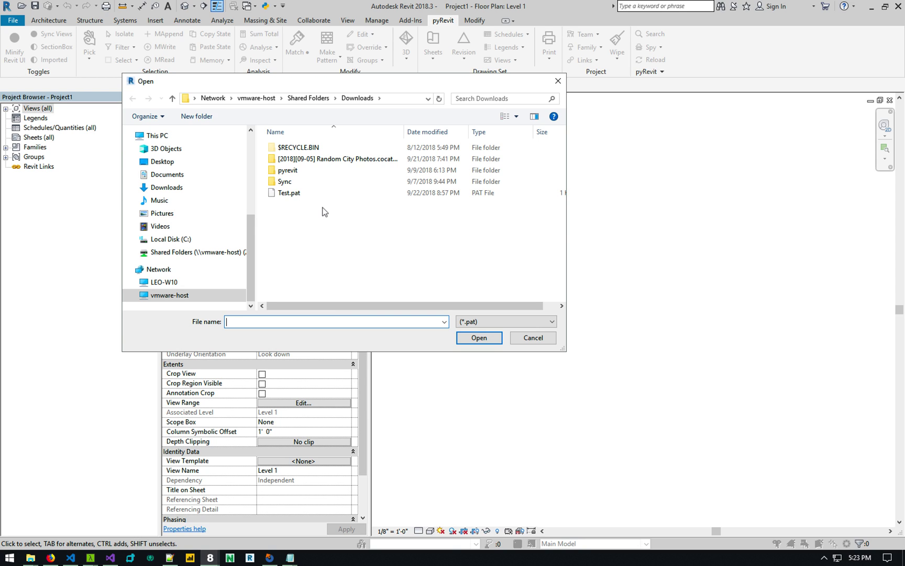
Bring Test.pat forward in Notepad++ and insert a blank line before *Block2.
left_click(210, 558)
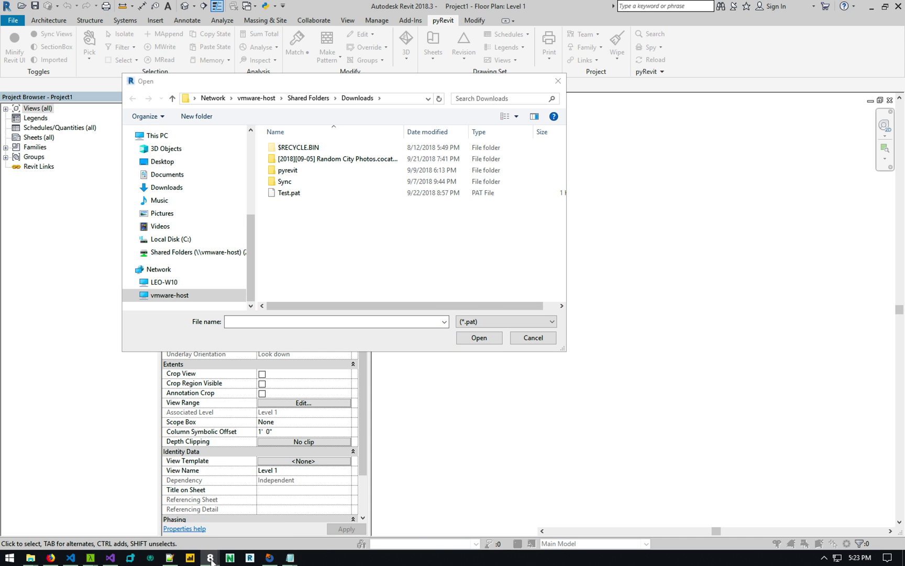
left_click(170, 558)
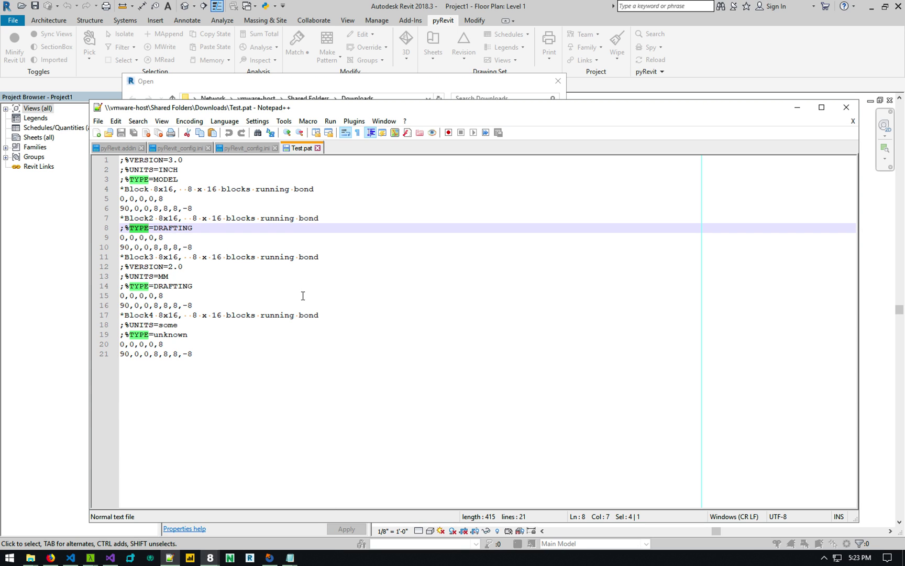
left_click(202, 219)
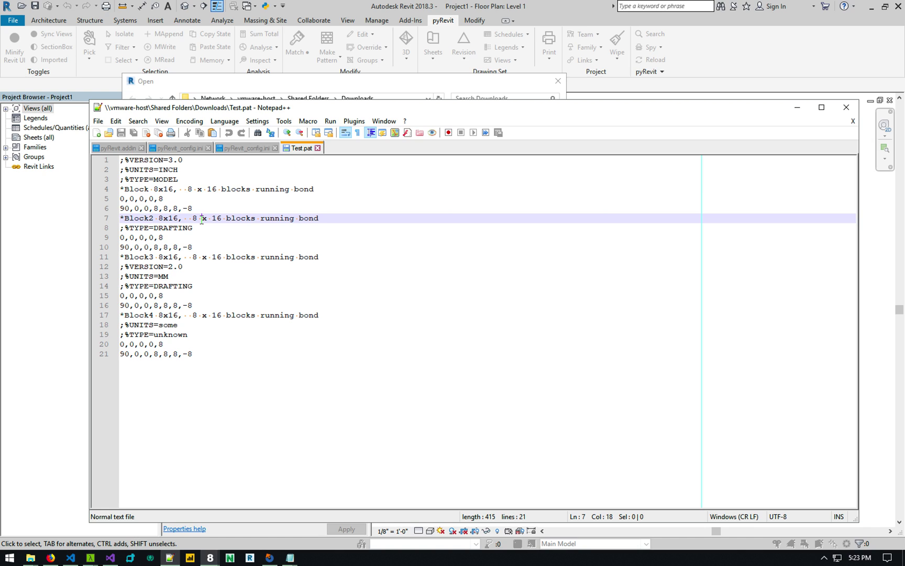
key("Down")
key("Home")
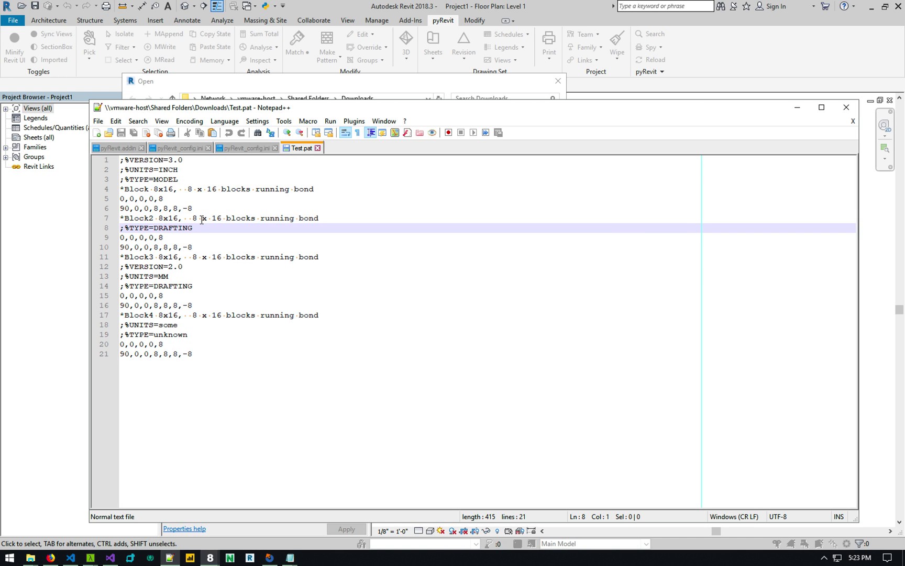
key("Up")
key("Return")
Add blank lines before *Block3 and *Block4 and after the header's TYPE line.
key("Down")
key("Down")
key("Down")
key("Down")
key("Return")
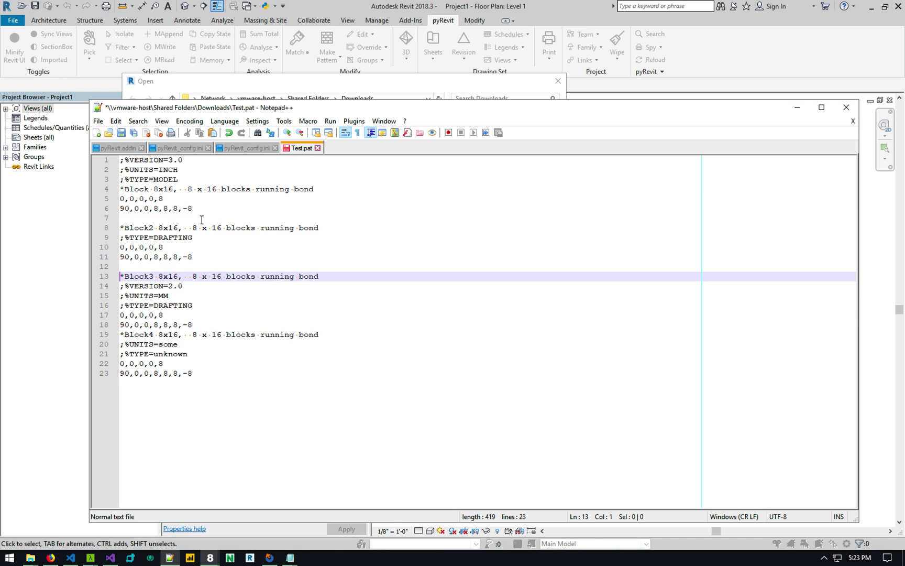
key("Down")
key("Down")
key("Down")
key("Down")
key("Down")
key("Down")
key("Return")
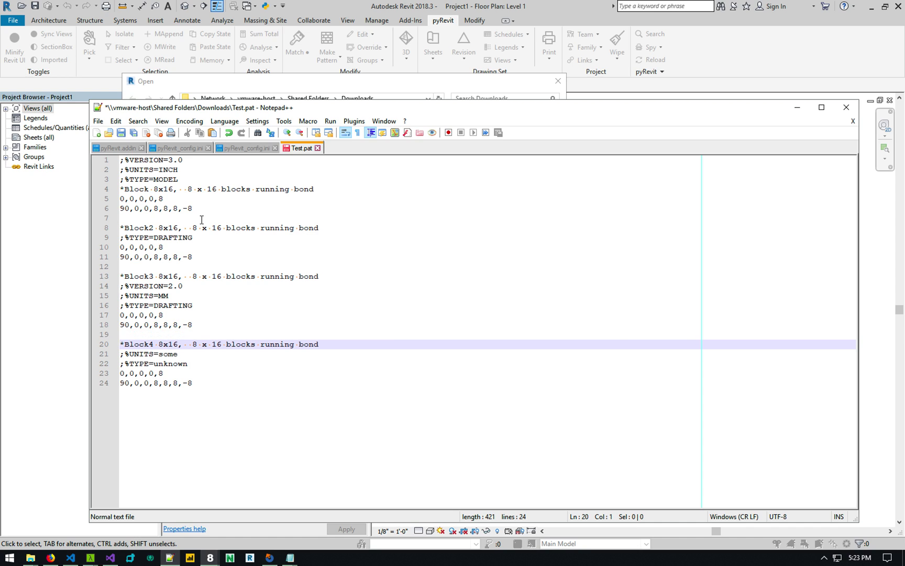
left_click(196, 181)
key("Return")
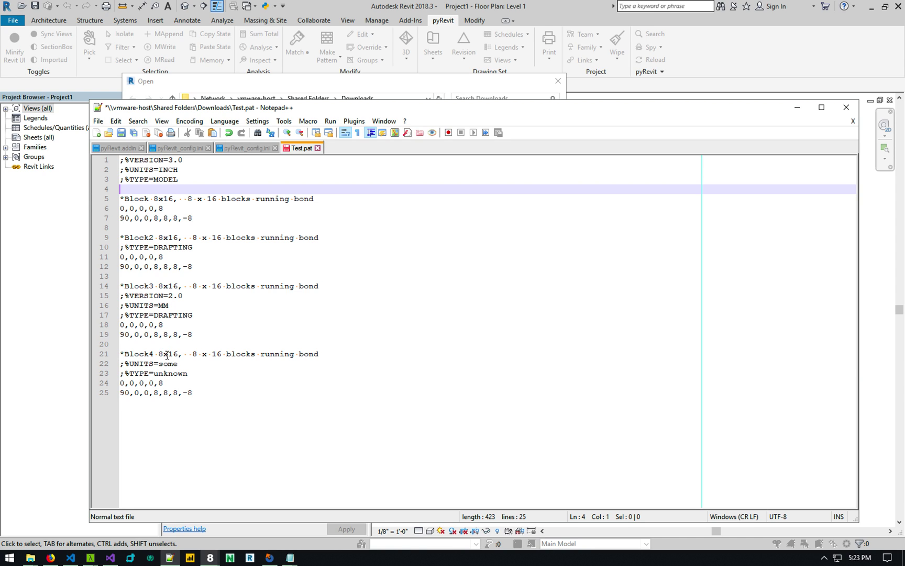
double_click(142, 170)
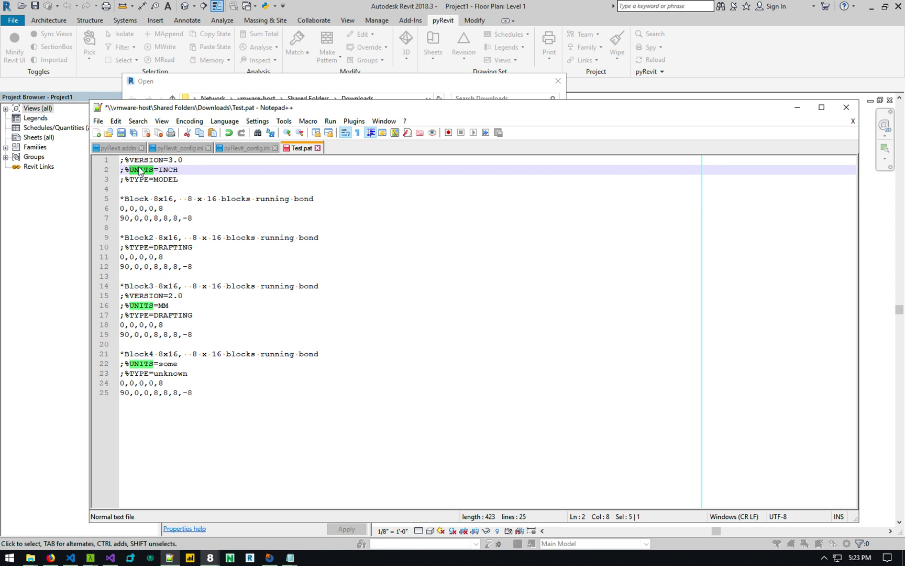
double_click(140, 180)
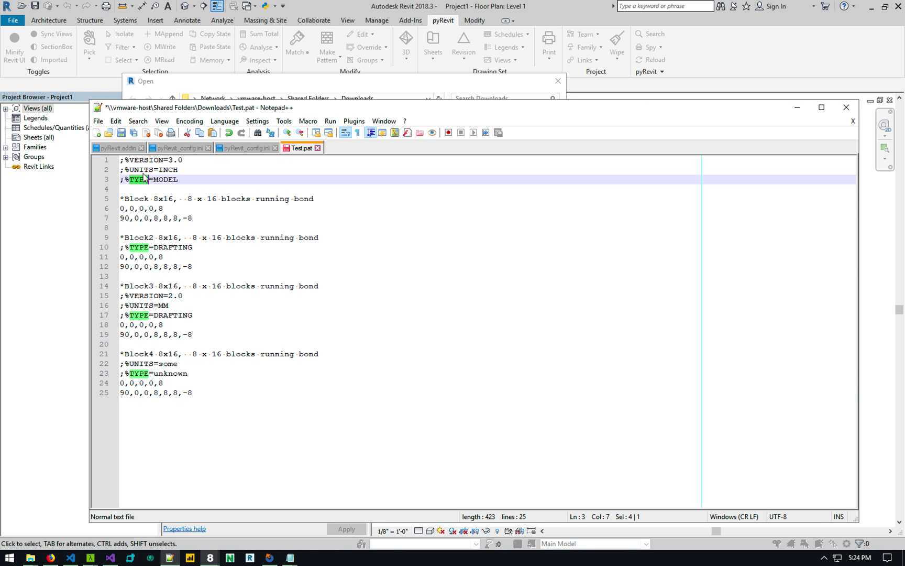
left_click_drag(85, 160, 85, 194)
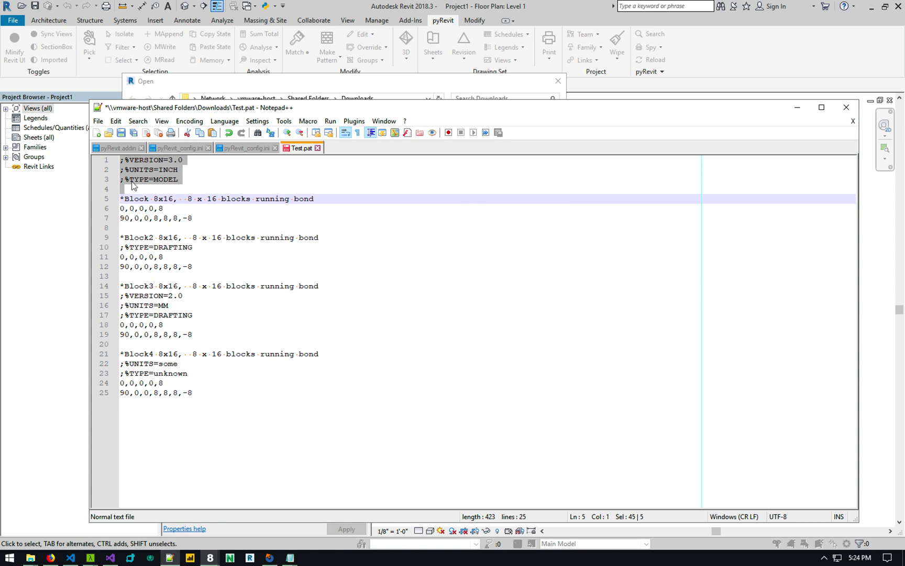
left_click(92, 179)
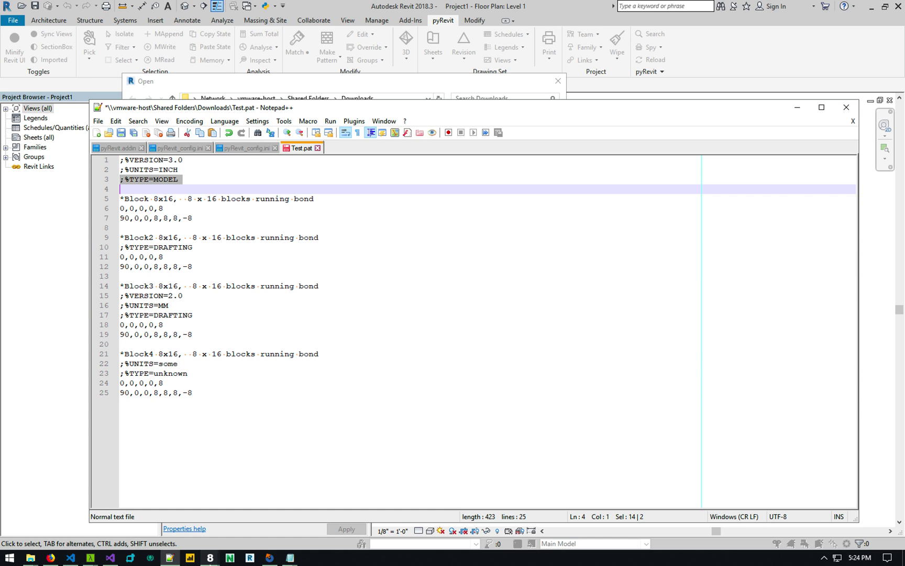
mouse_move(209, 561)
left_click(94, 248)
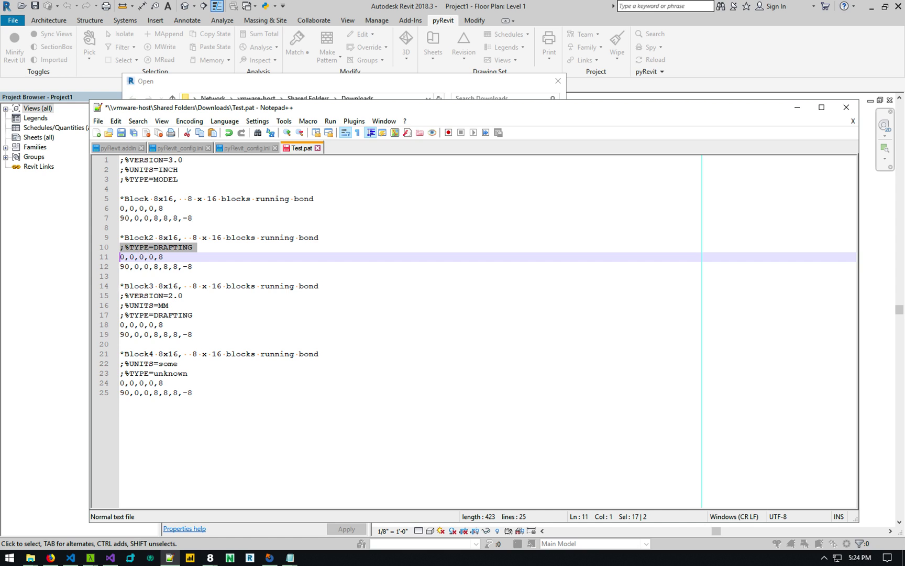
left_click(138, 257)
left_click_drag(81, 257, 84, 266)
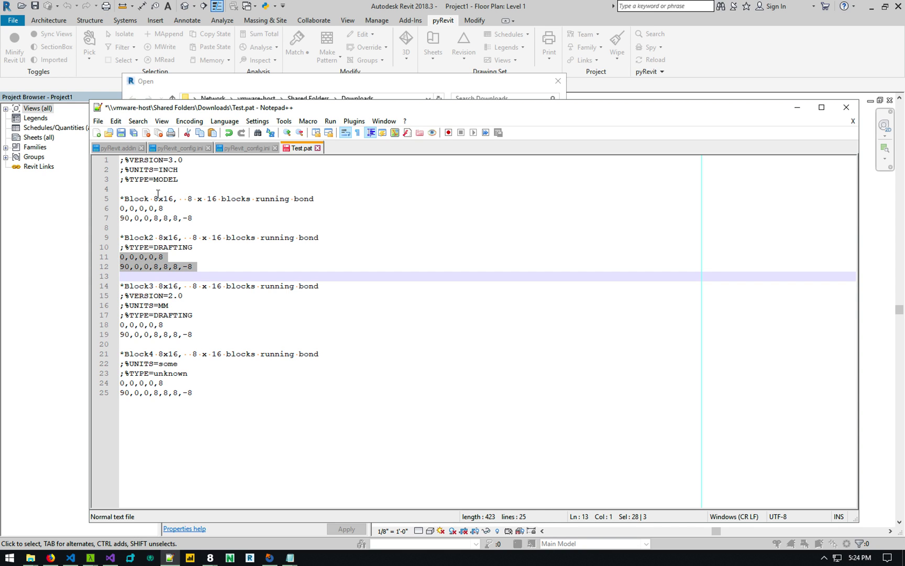
left_click(96, 179)
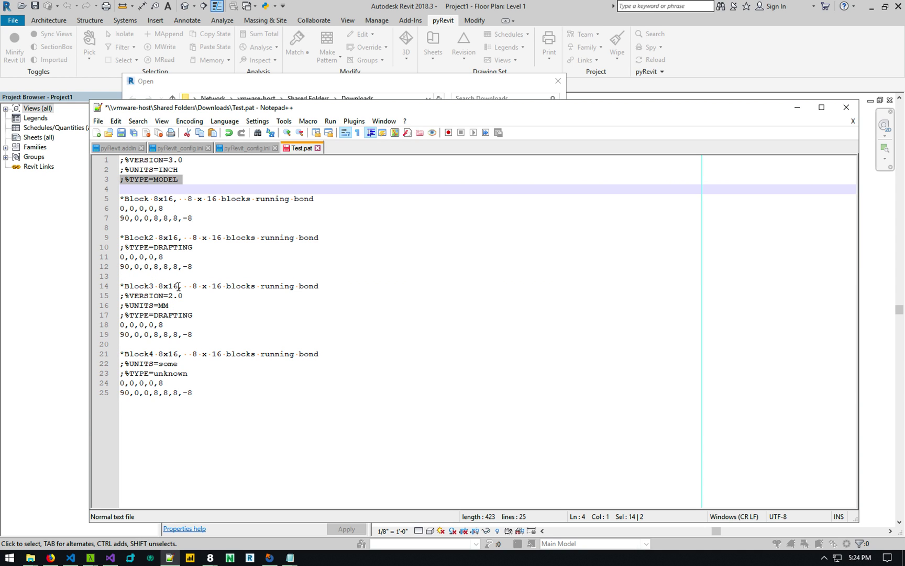
double_click(142, 171)
double_click(143, 160)
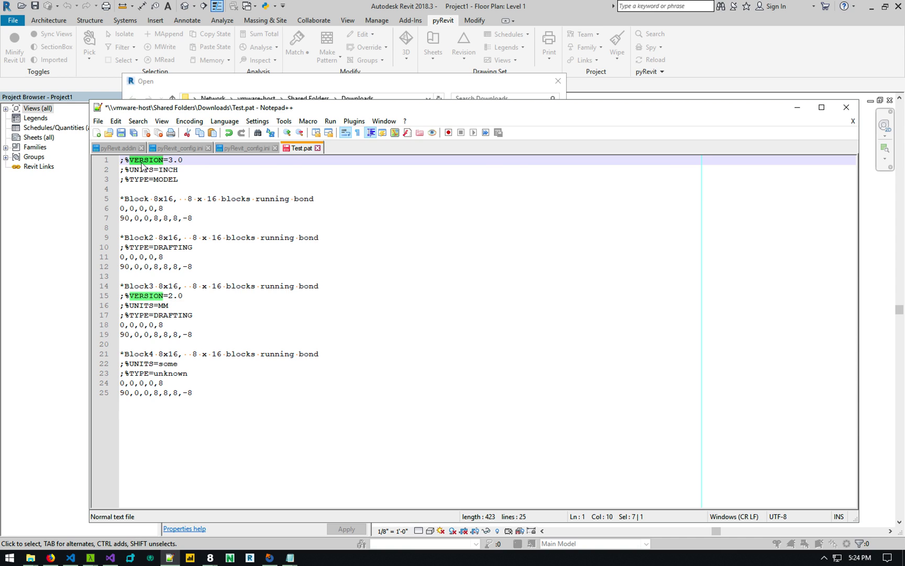
left_click(96, 160)
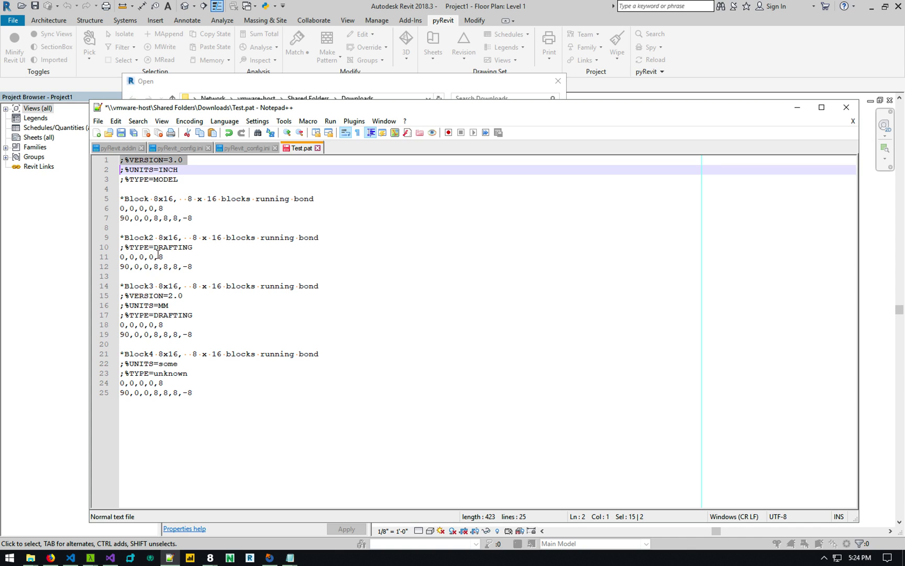
left_click(87, 248)
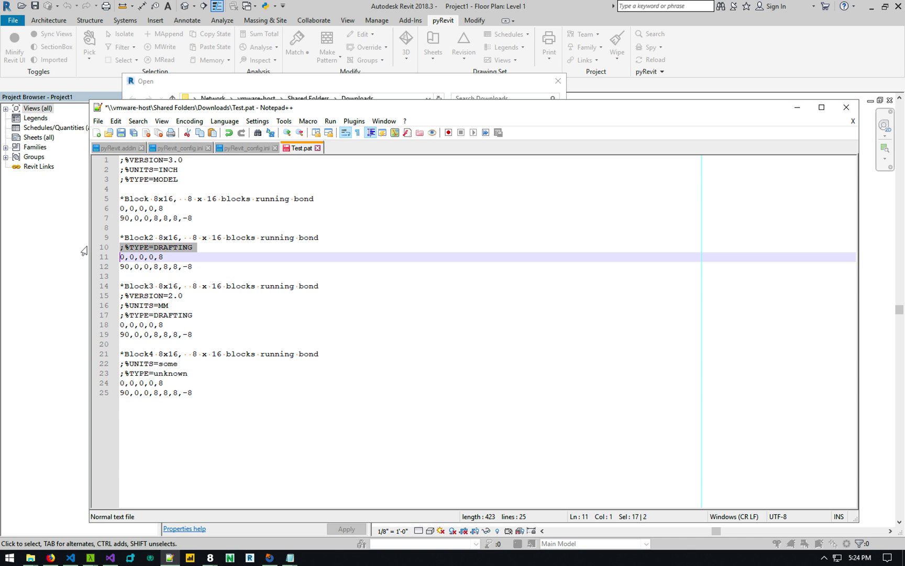
left_click(89, 296)
left_click_drag(90, 297, 83, 305)
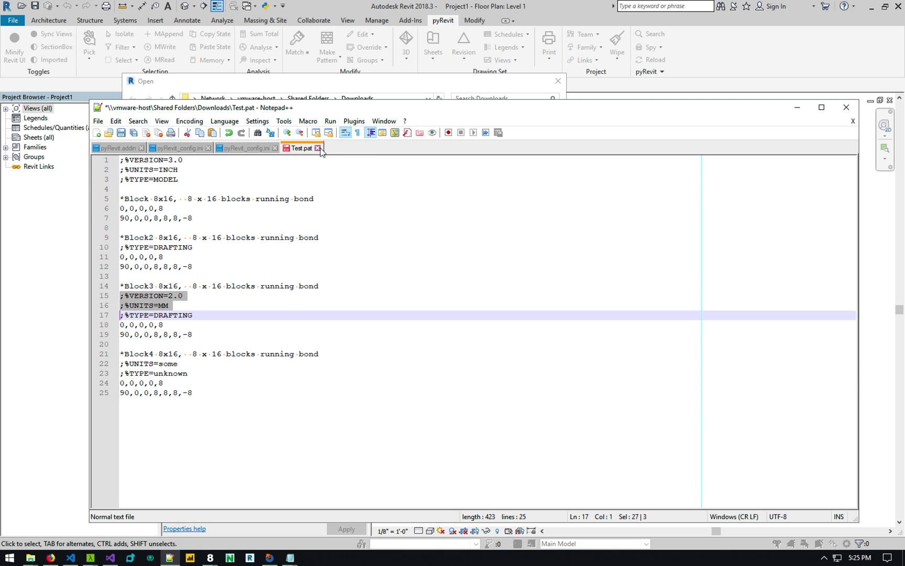
Batch-import Test.pat from the Downloads folder.
left_click(489, 84)
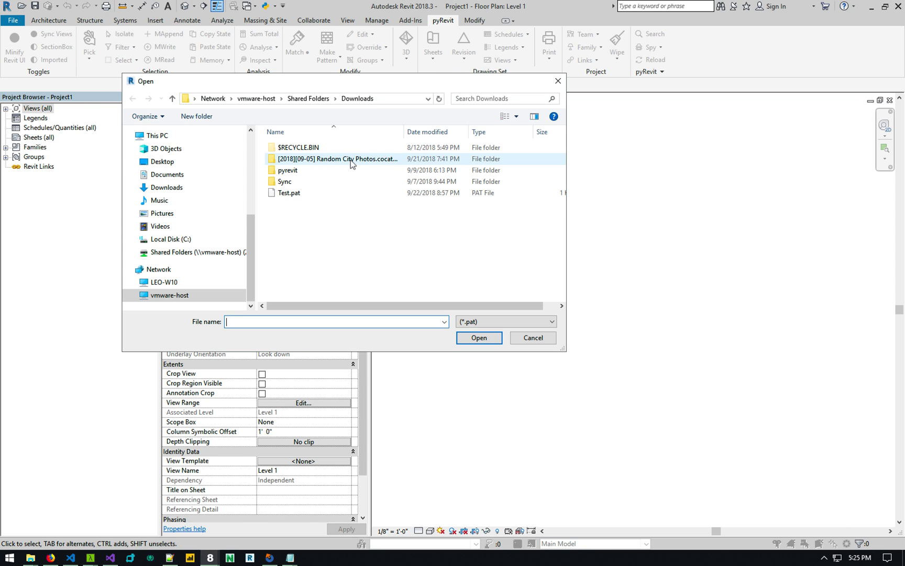
double_click(301, 185)
left_click(320, 99)
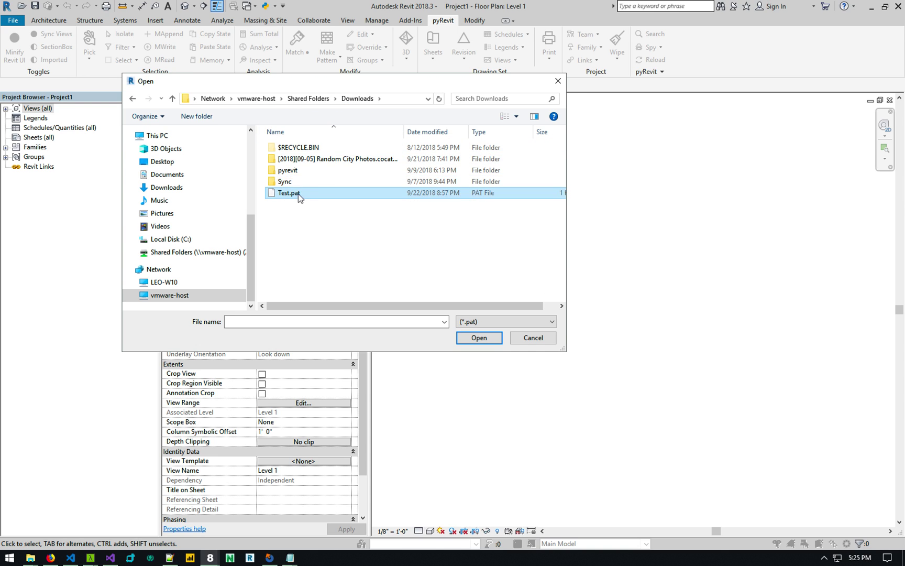
double_click(294, 192)
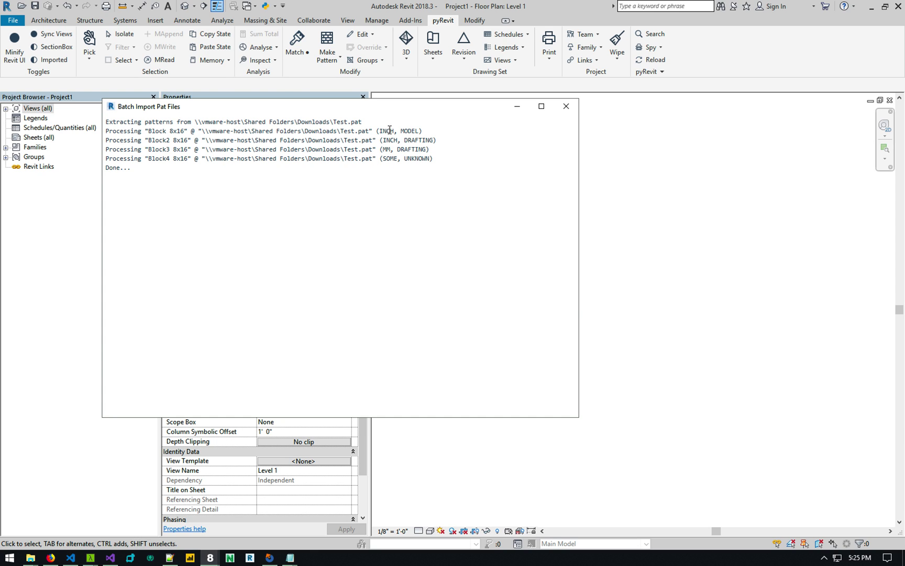
Compare the log's SOME units and UNKNOWN type for Block4 with Test.pat lines 22-23.
double_click(391, 158)
double_click(417, 158)
double_click(390, 159)
double_click(416, 160)
left_click(170, 557)
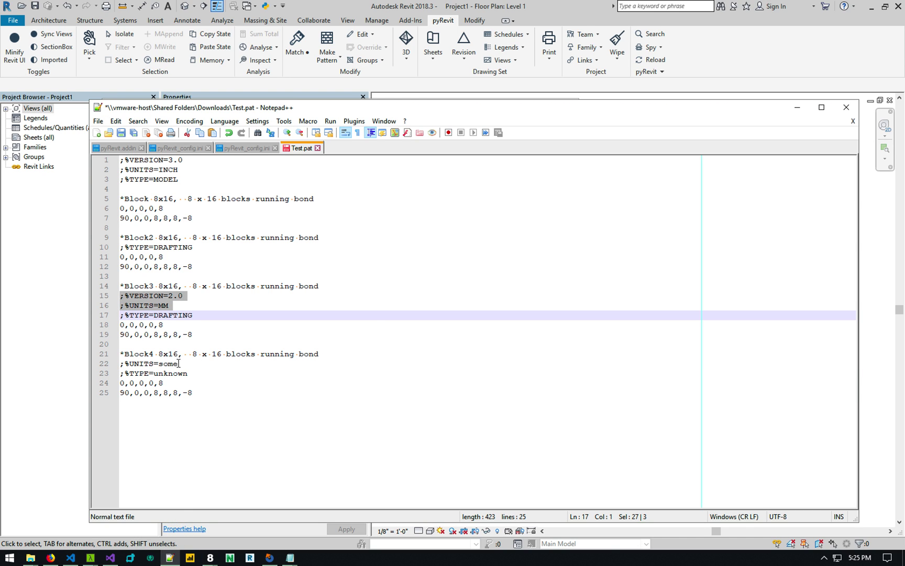
double_click(170, 364)
double_click(168, 373)
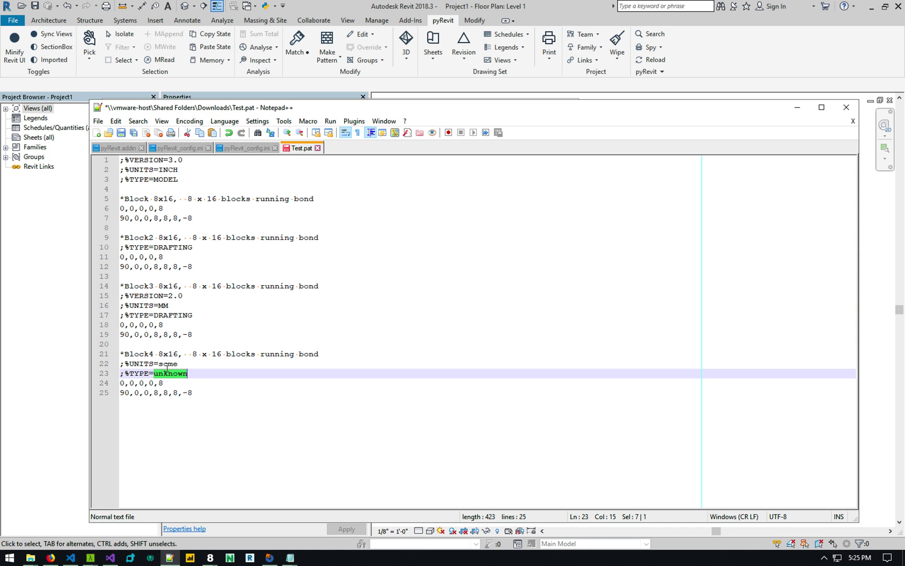
Recheck the UNKNOWN entry in the batch import log, then close the log.
left_click(406, 89)
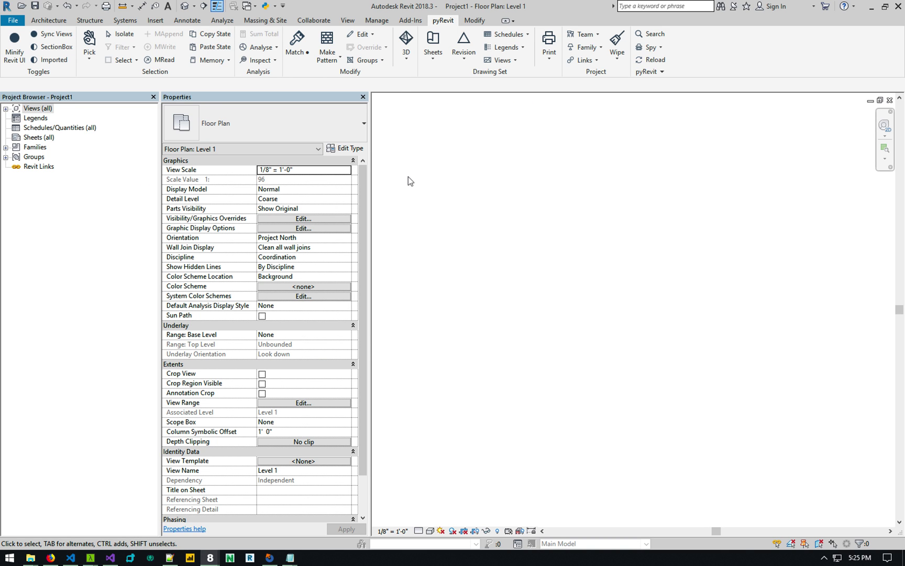
key("alt+Tab")
key("alt+Tab")
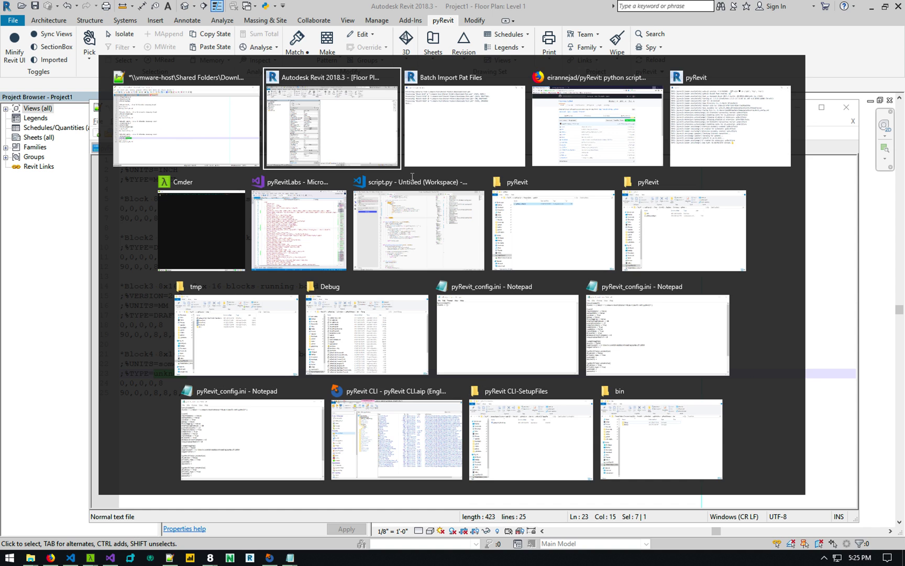
left_click(430, 113)
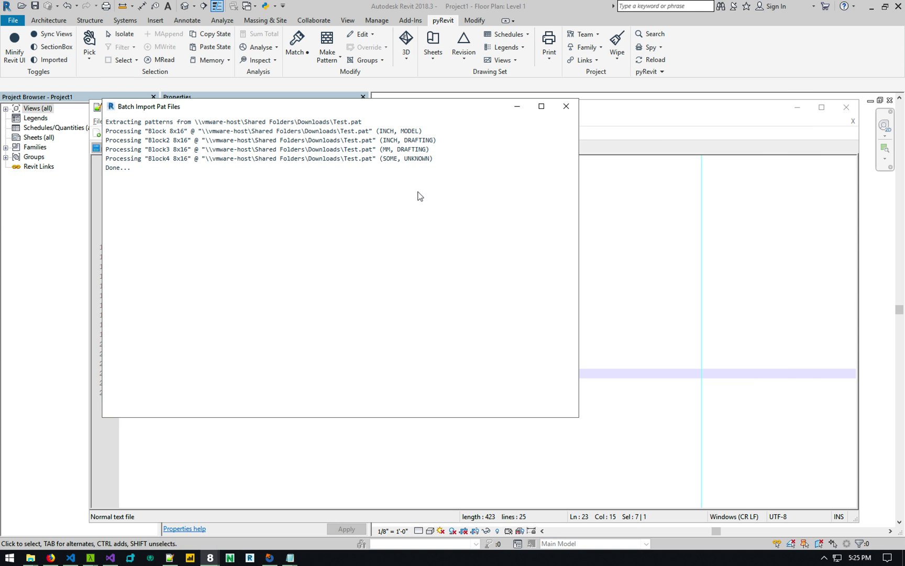
double_click(415, 158)
left_click(566, 105)
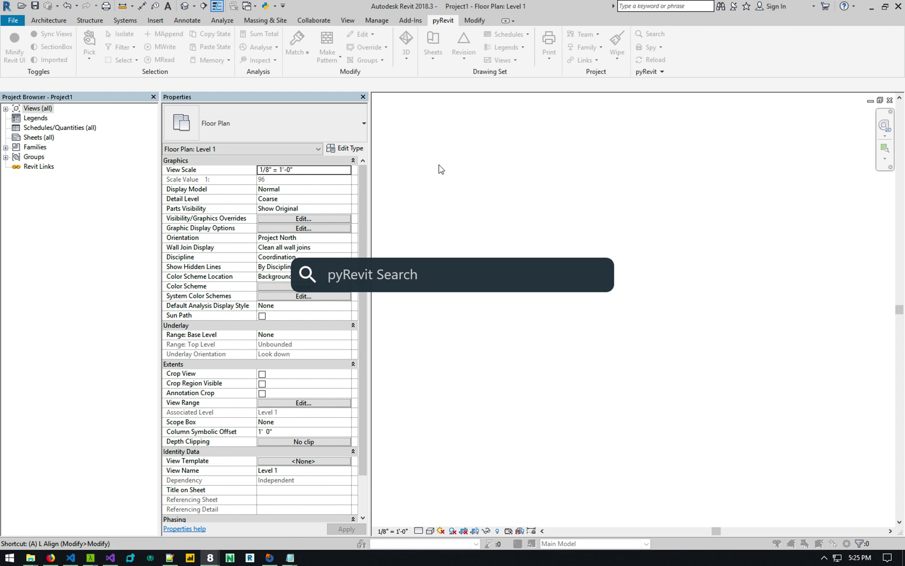
type("pattern")
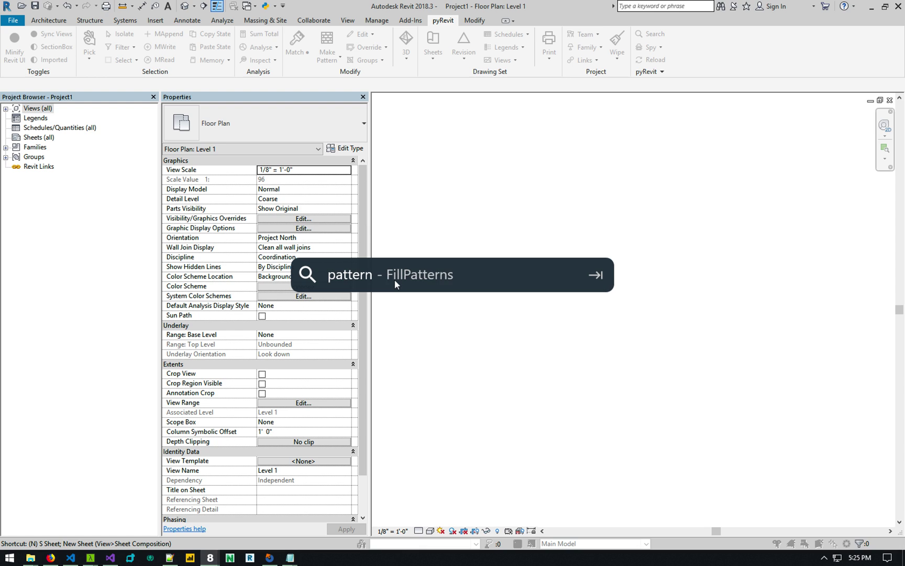
key("Return")
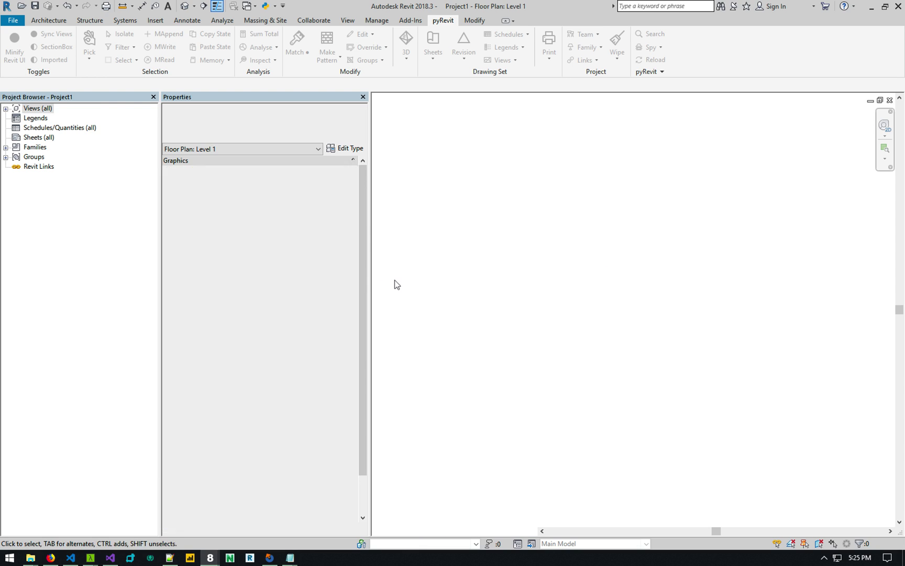
left_click(249, 145)
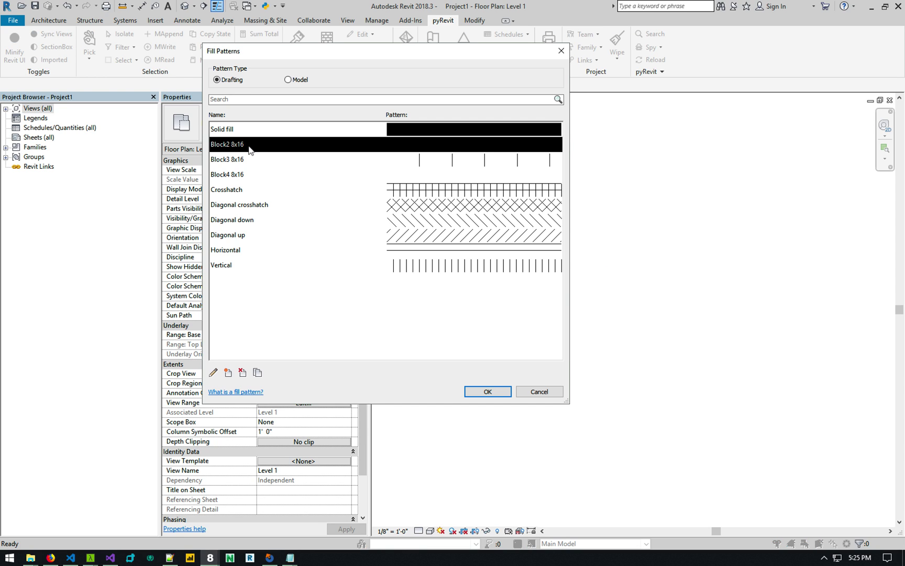
left_click(243, 178, "shift")
left_click(299, 81)
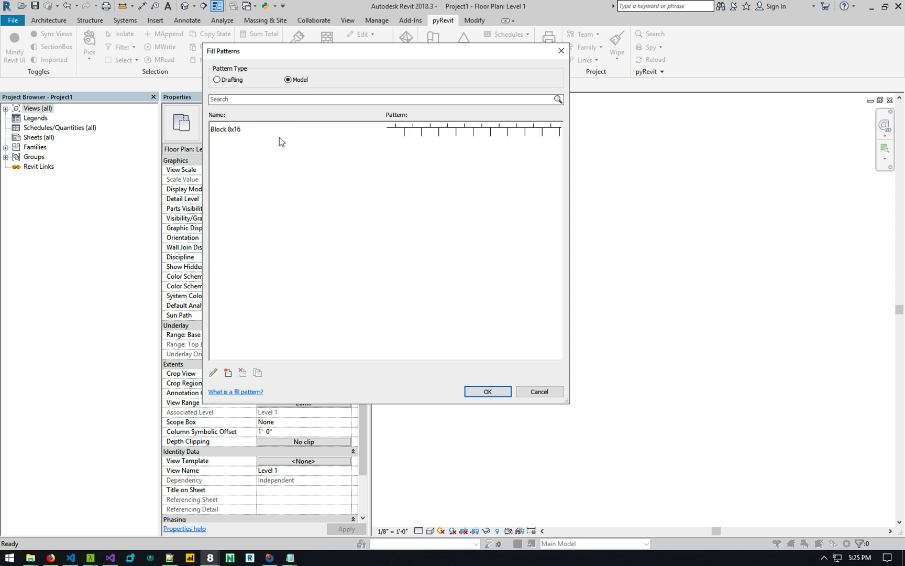
left_click(263, 131)
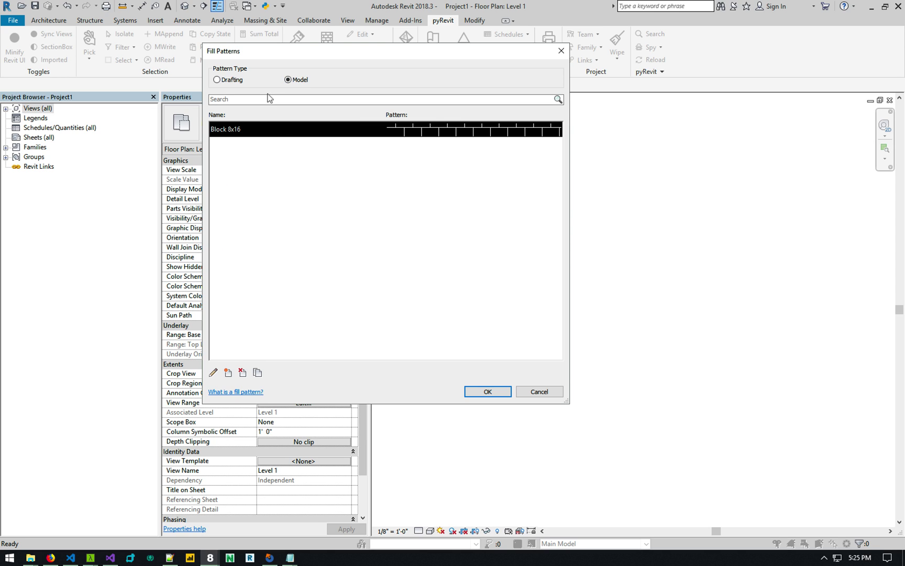
left_click(217, 79)
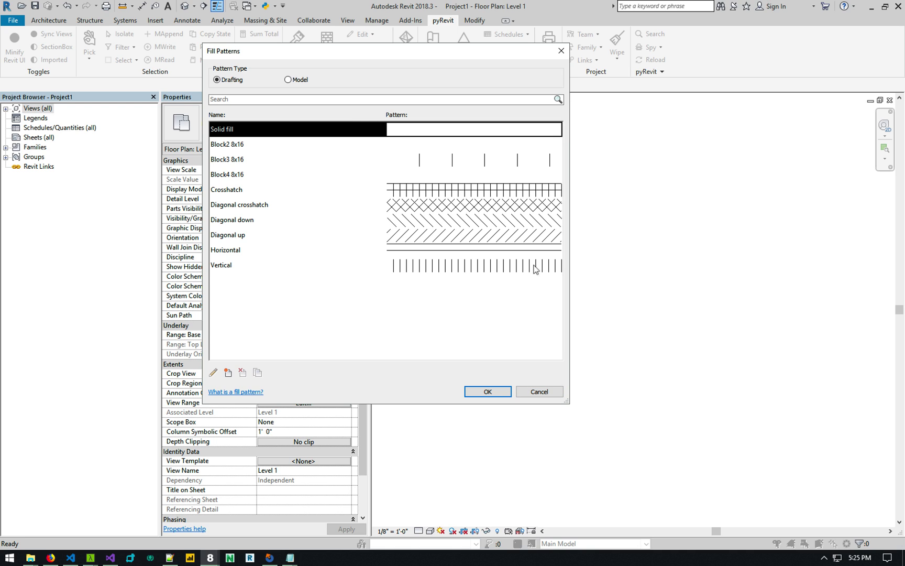
left_click(503, 391)
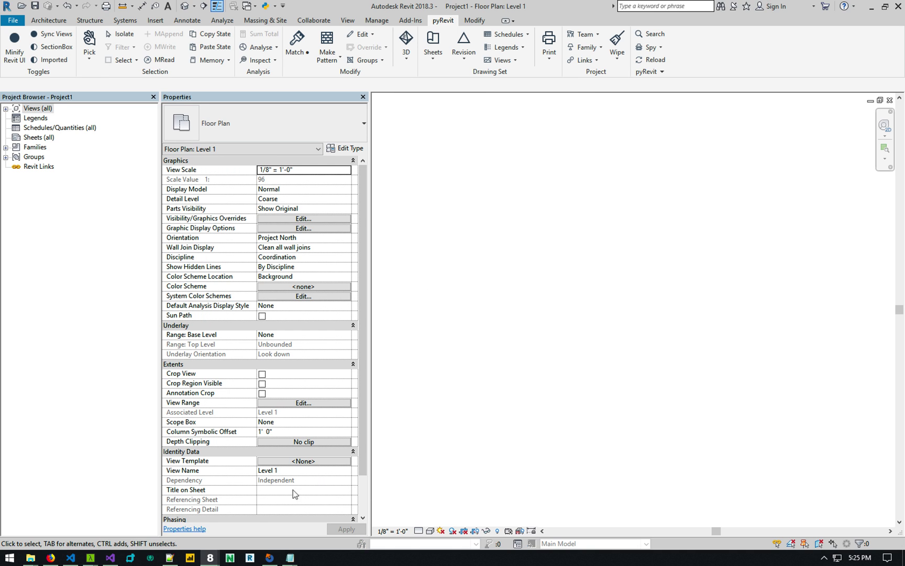
Select the line 5 Block header in Test.pat in Notepad++.
left_click(170, 557)
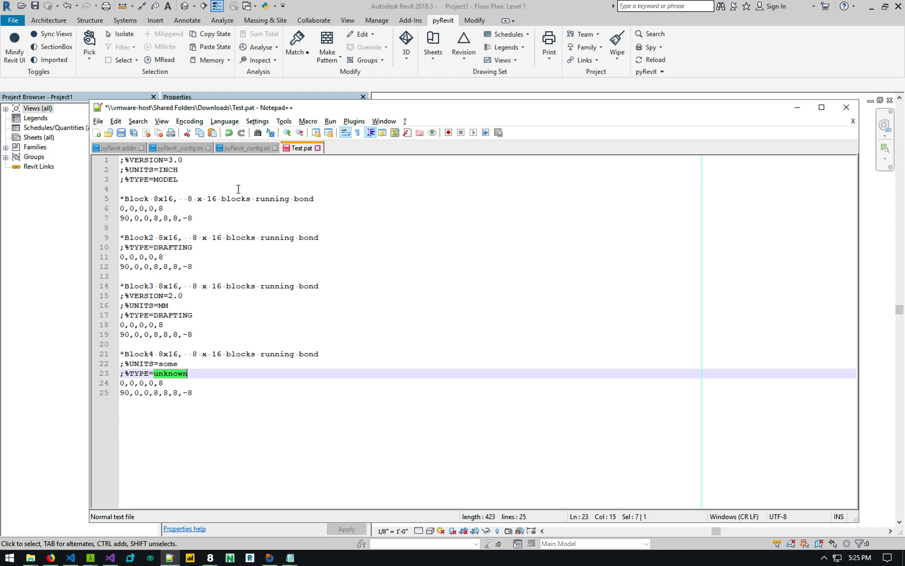
double_click(141, 199)
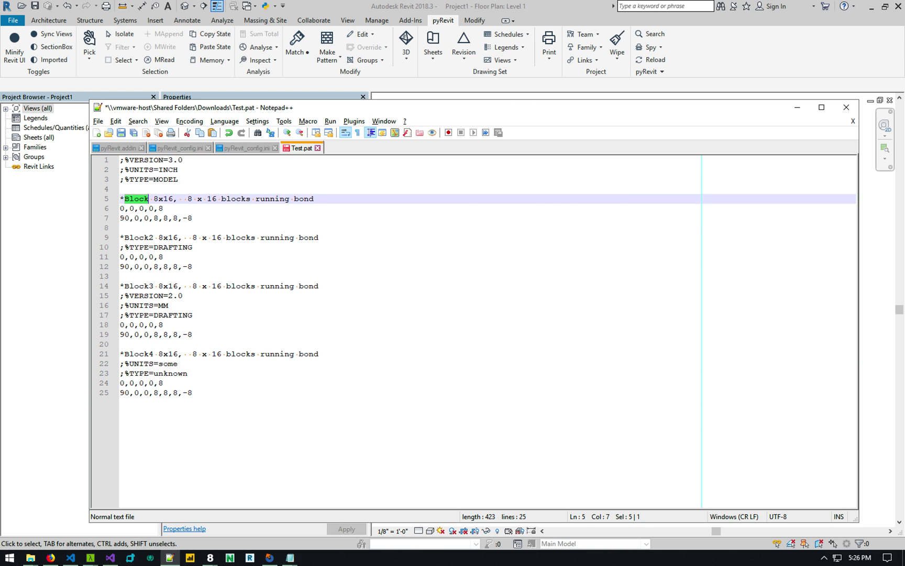
left_click(330, 200, "shift")
Glance at Revit's Make Pattern dropdown, then dismiss it and return to Test.pat.
left_click(325, 46)
left_click(327, 58)
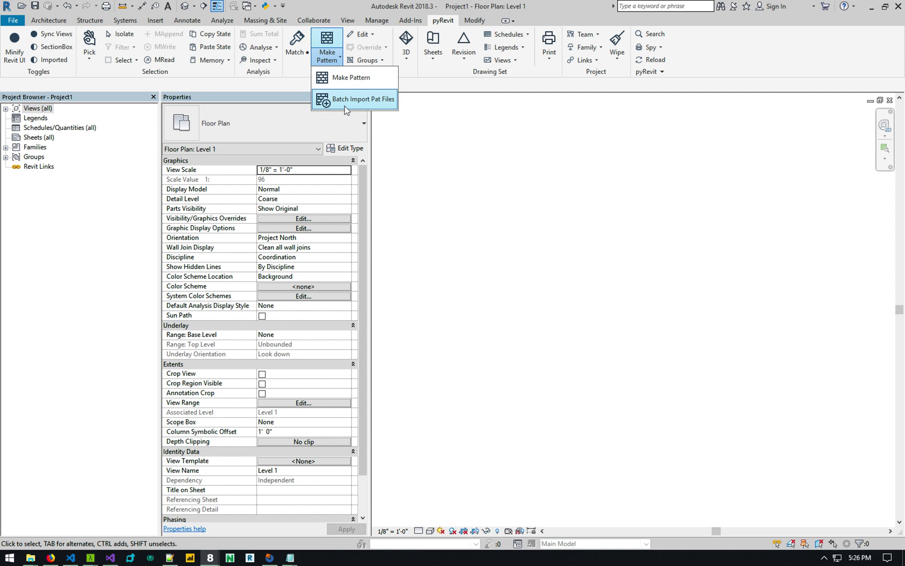
key("alt+Tab")
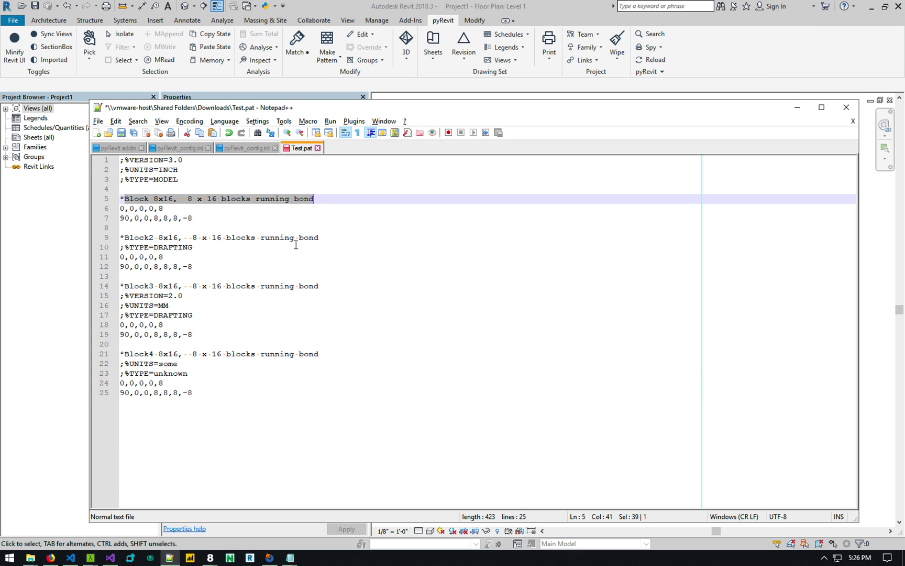